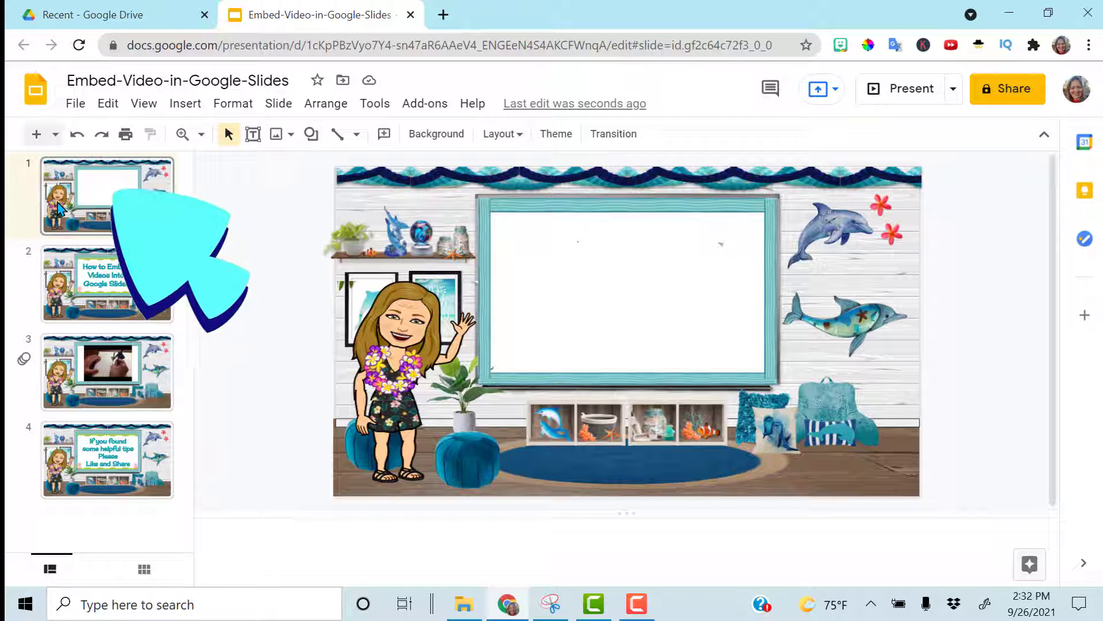
Step: Embed the YouTube video '5 Google Slides Tricks for Teachers' on slide 1 through Insert > Video
click(182, 105)
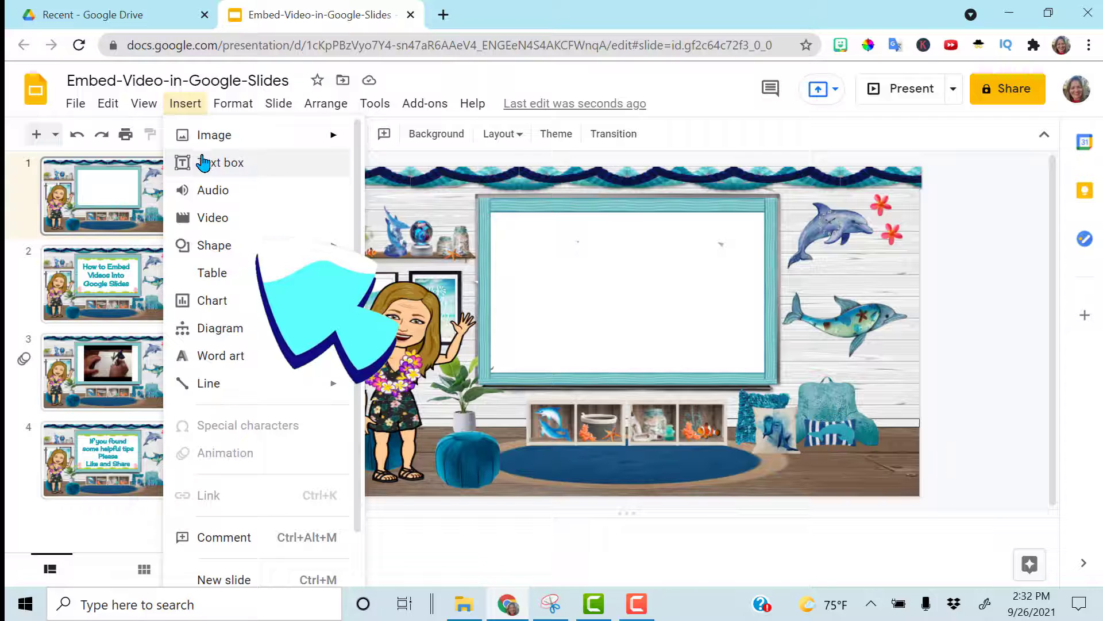
click(214, 219)
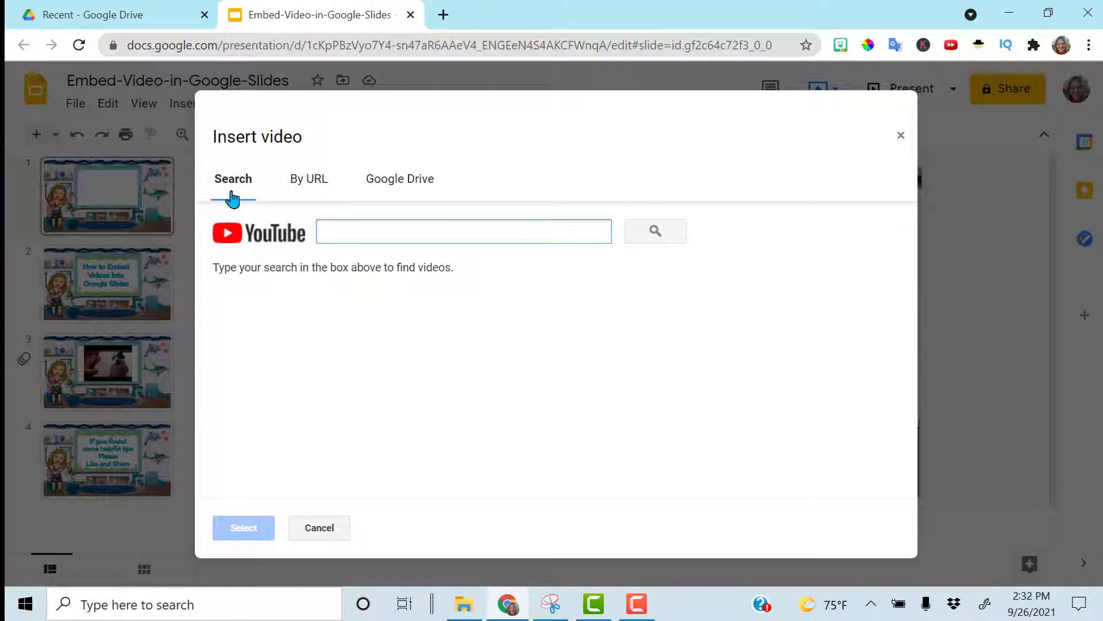
click(300, 197)
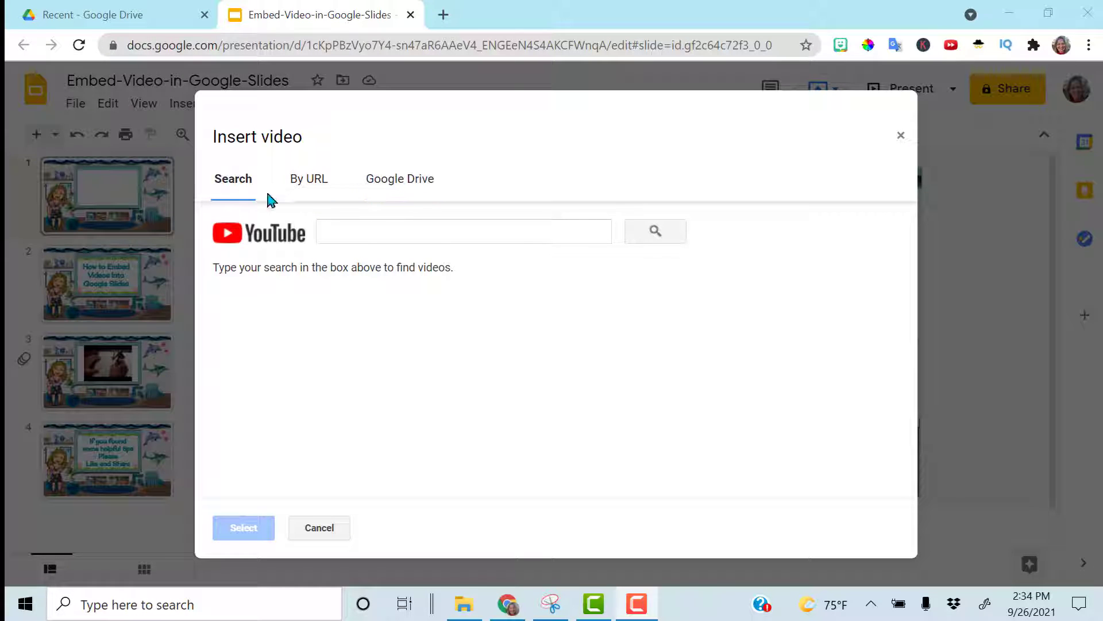
click(330, 224)
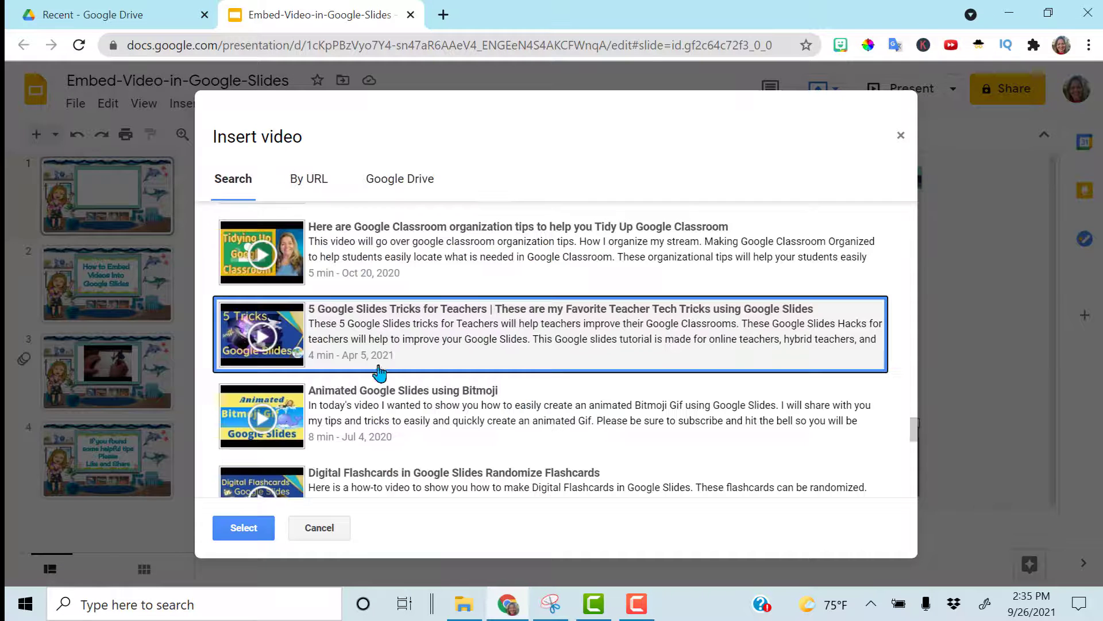
click(419, 342)
click(420, 342)
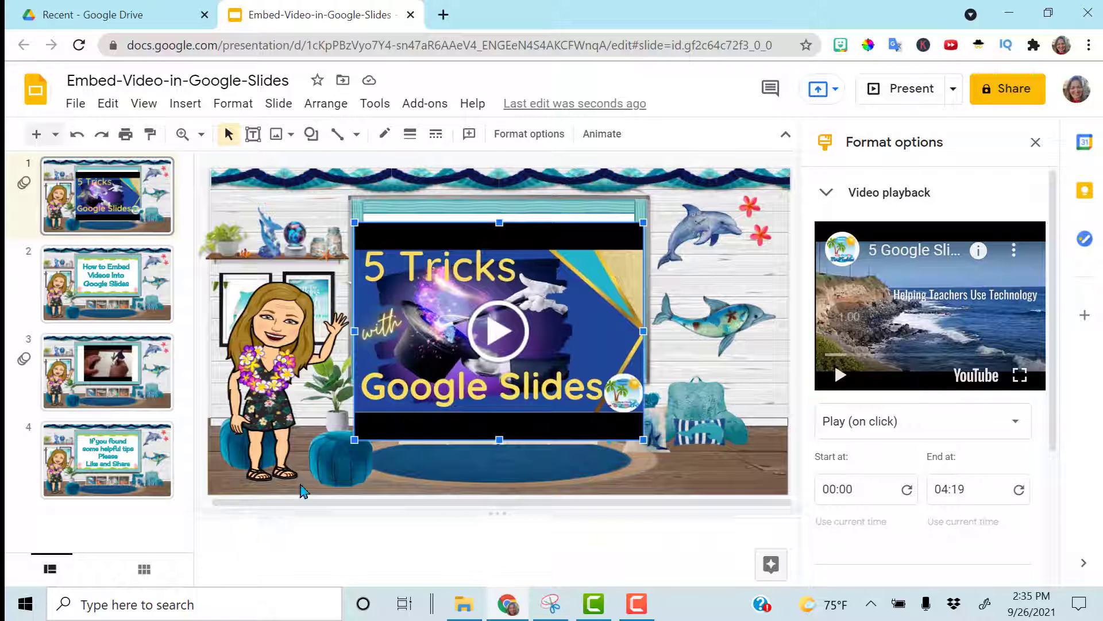
click(270, 232)
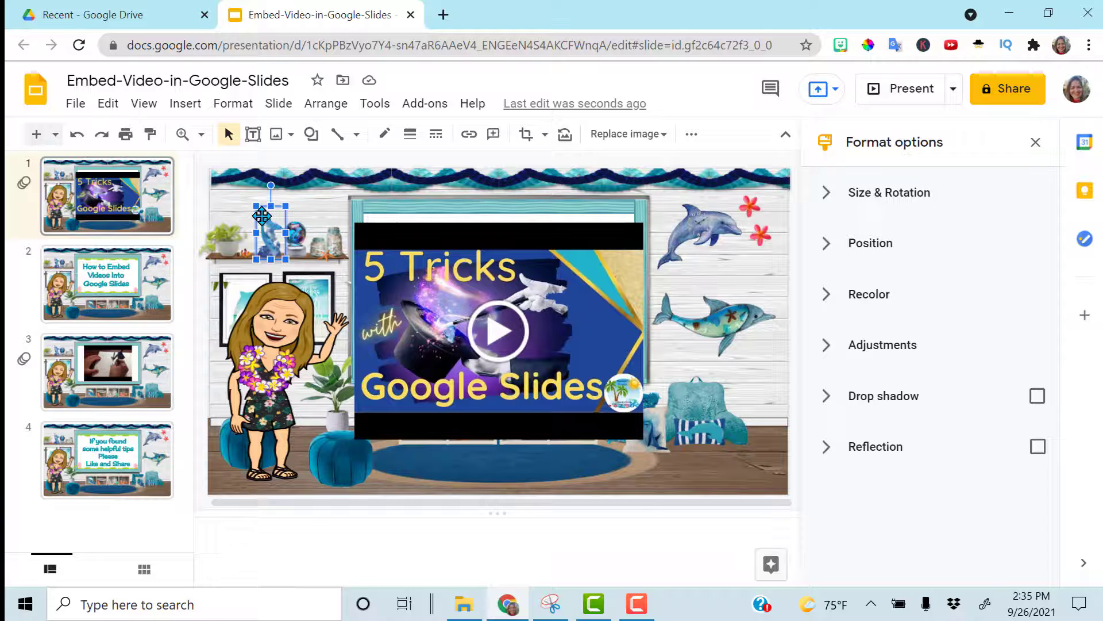
Step: Open the video's Format options and set its playback to Play (automatically)
click(388, 303)
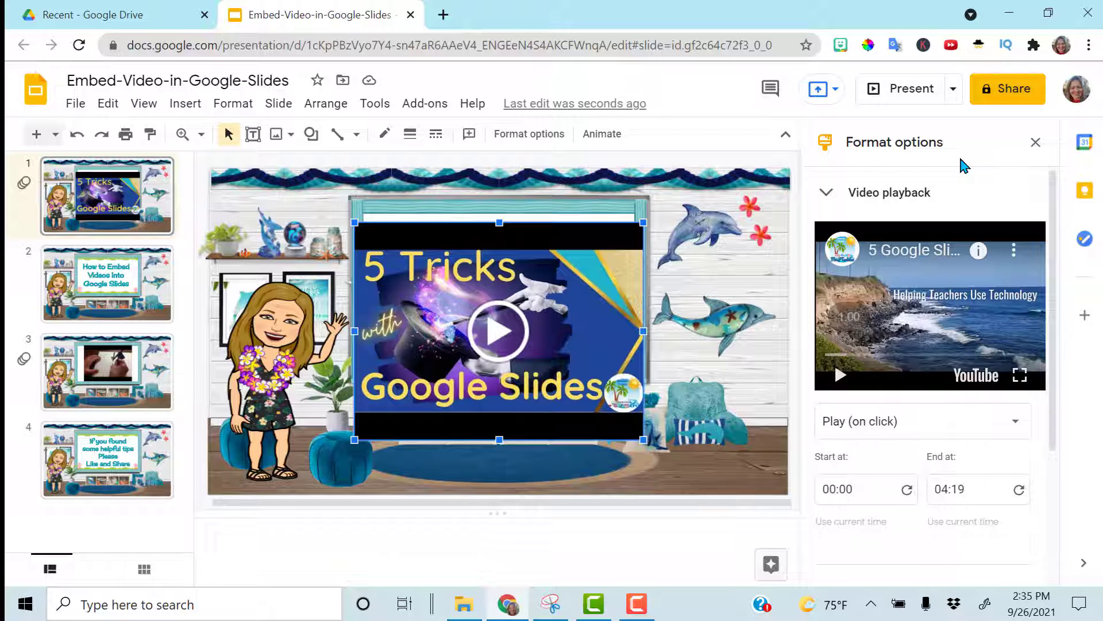
click(1035, 142)
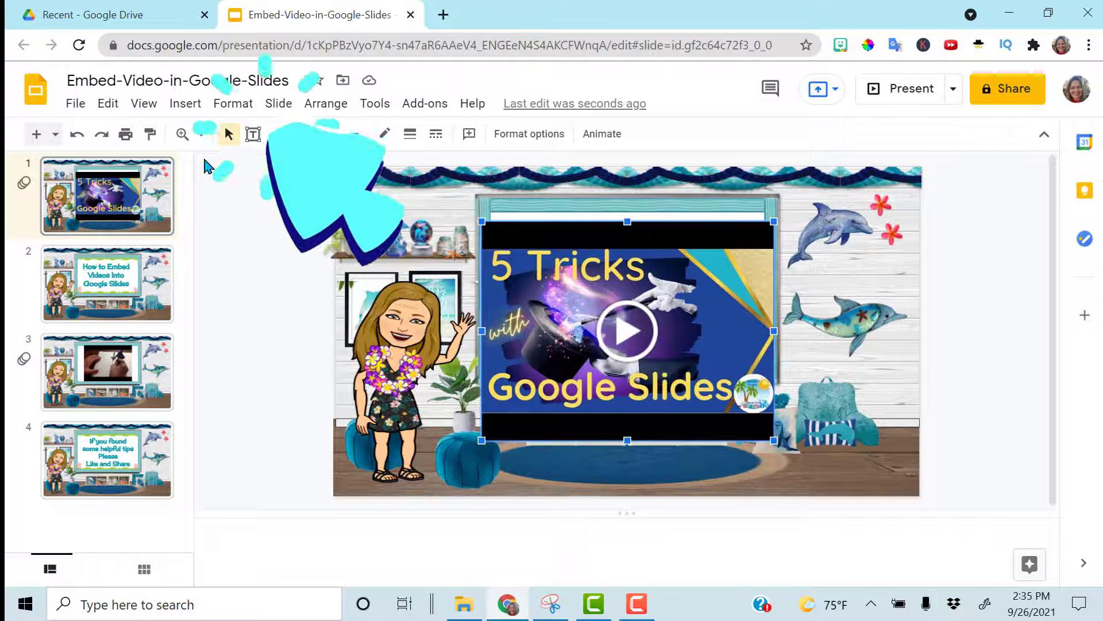
click(224, 111)
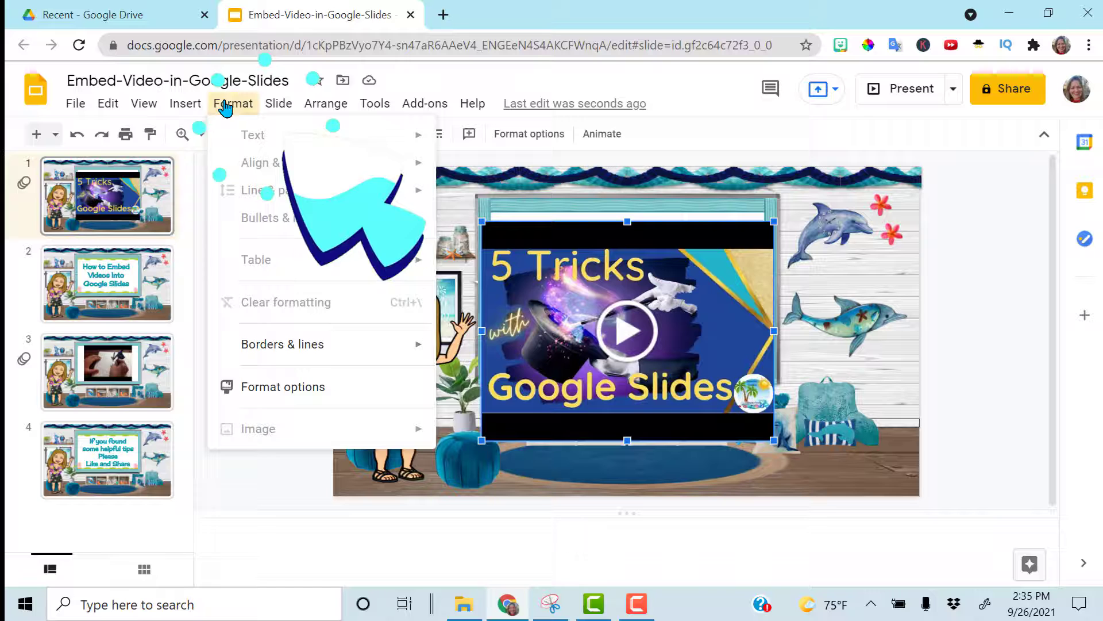
click(256, 386)
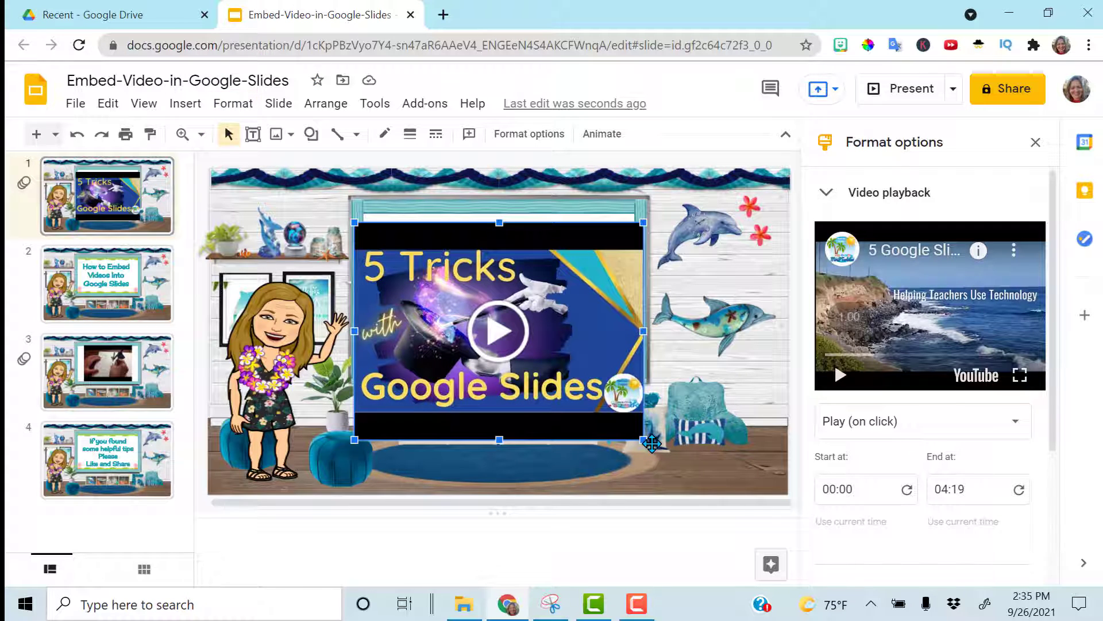
scroll(913, 332, down, 2)
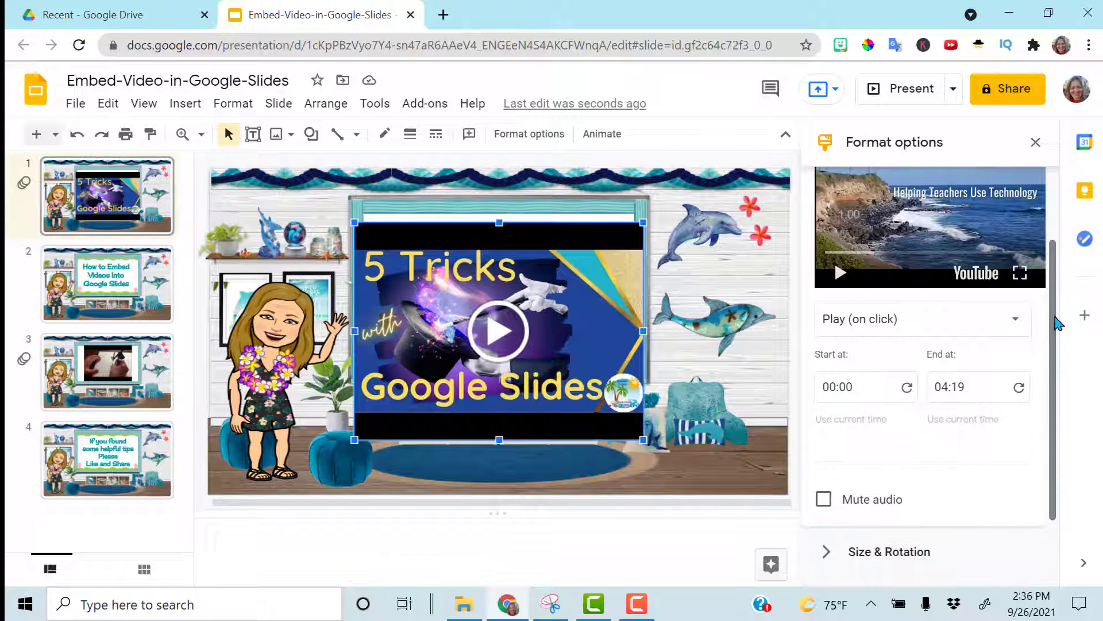
click(1003, 324)
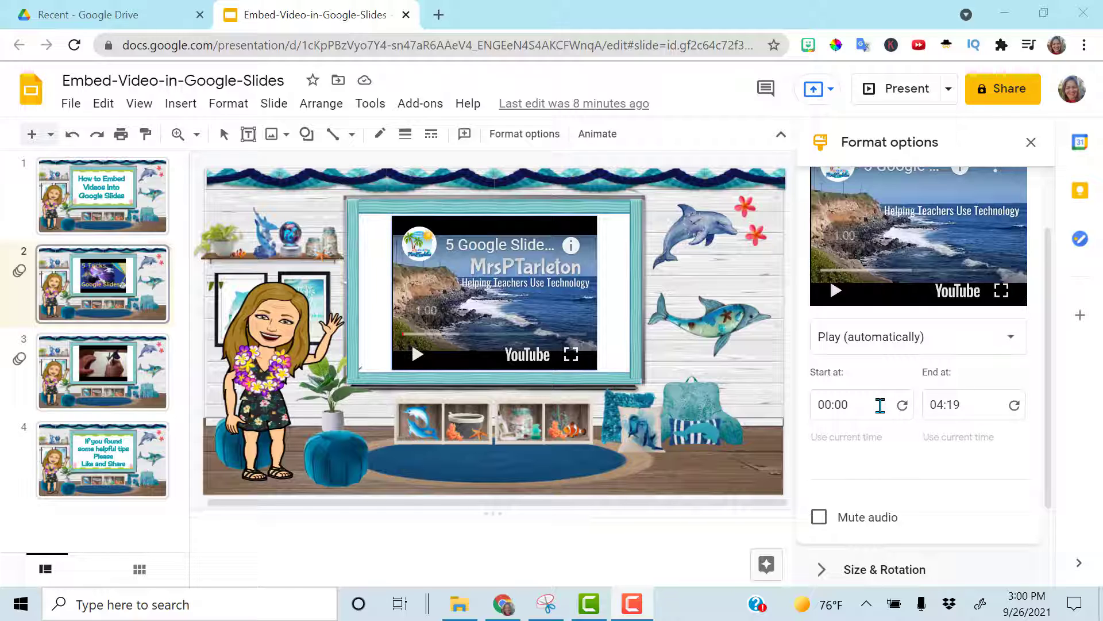
Step: Turn on Mute audio for the embedded video, leaving its playback setting unchanged
click(946, 339)
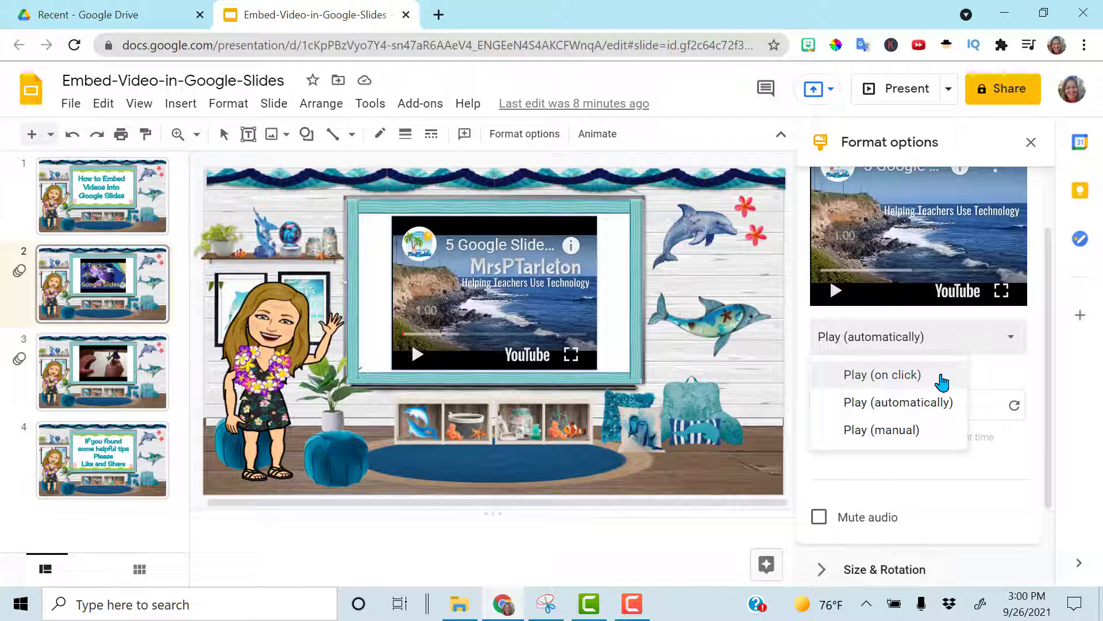
click(768, 362)
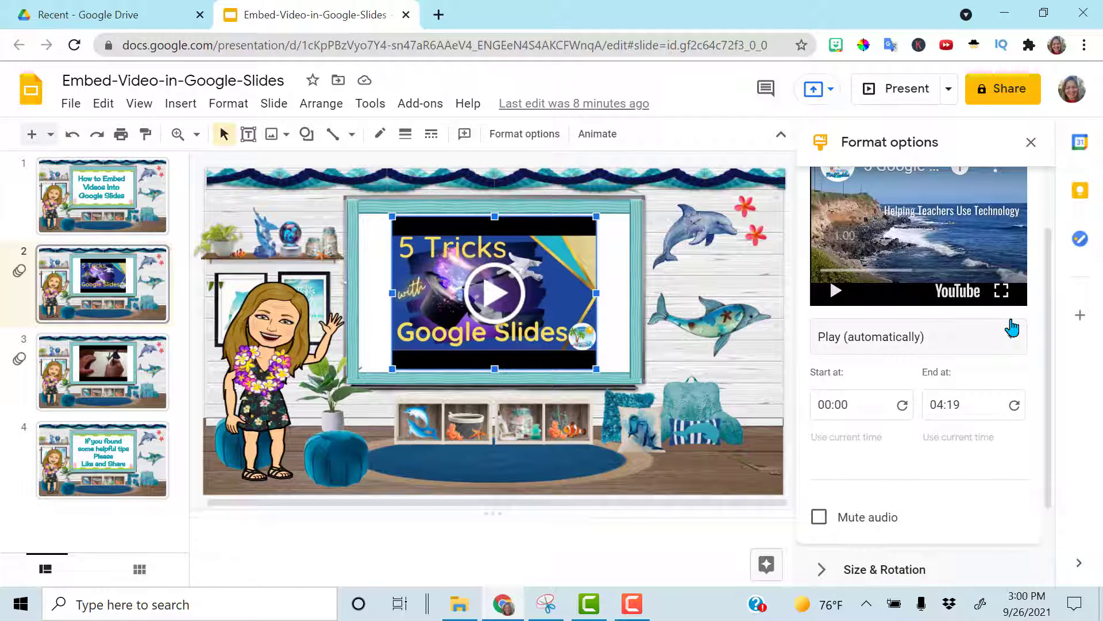
scroll(977, 373, down, 2)
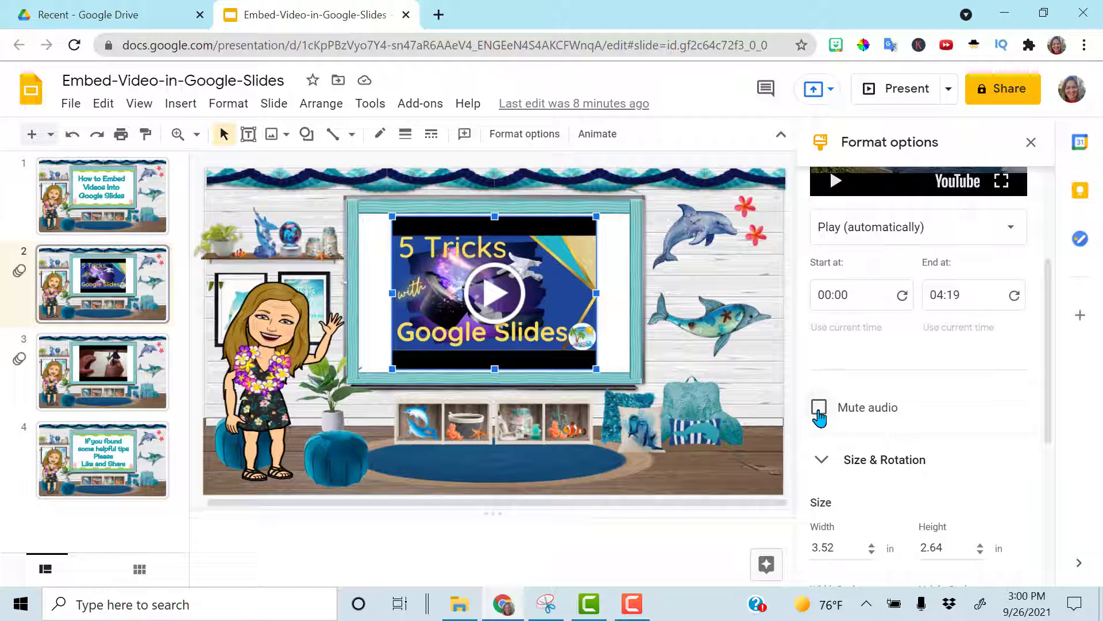
click(819, 408)
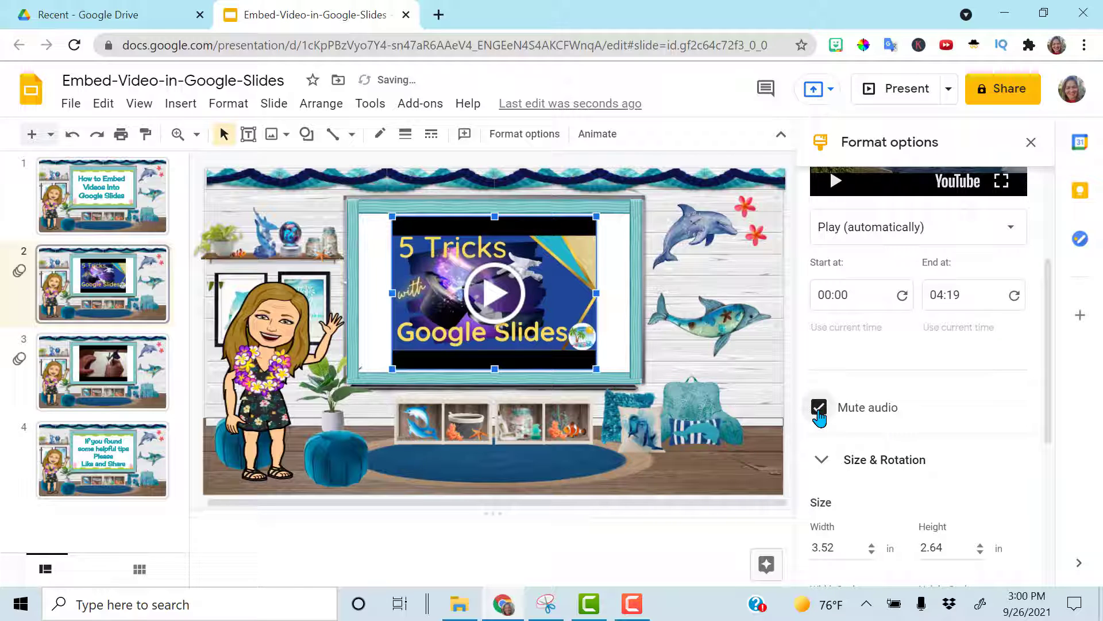
Step: Enlarge the video to 3.89 × 2.92 in and centre it in the whiteboard frame
drag(1044, 348, 1052, 442)
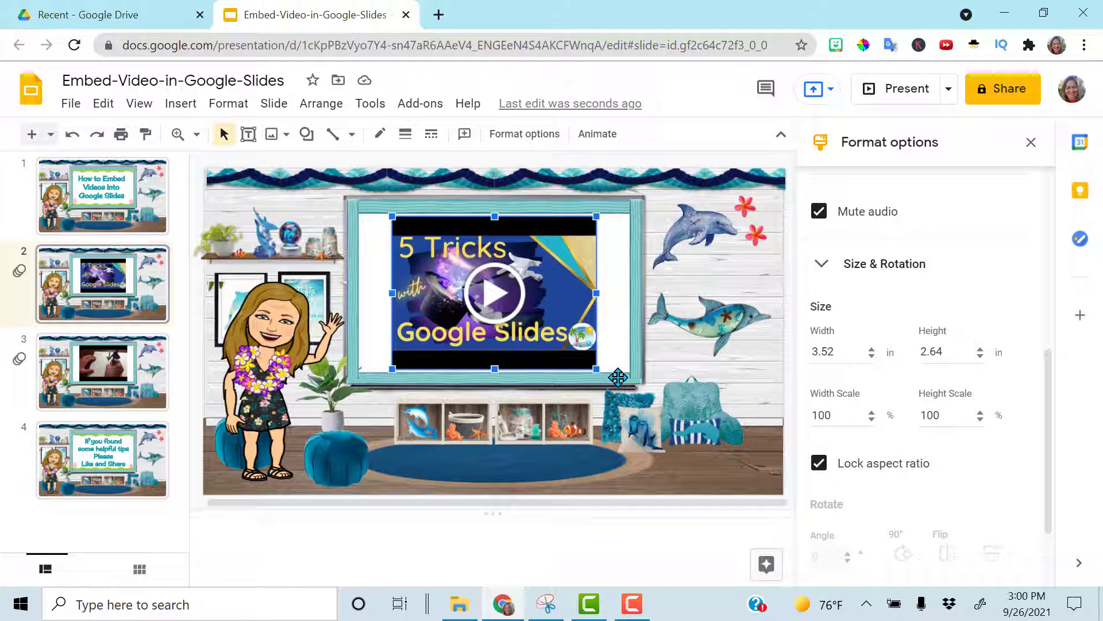
drag(597, 369, 617, 386)
drag(570, 313, 561, 309)
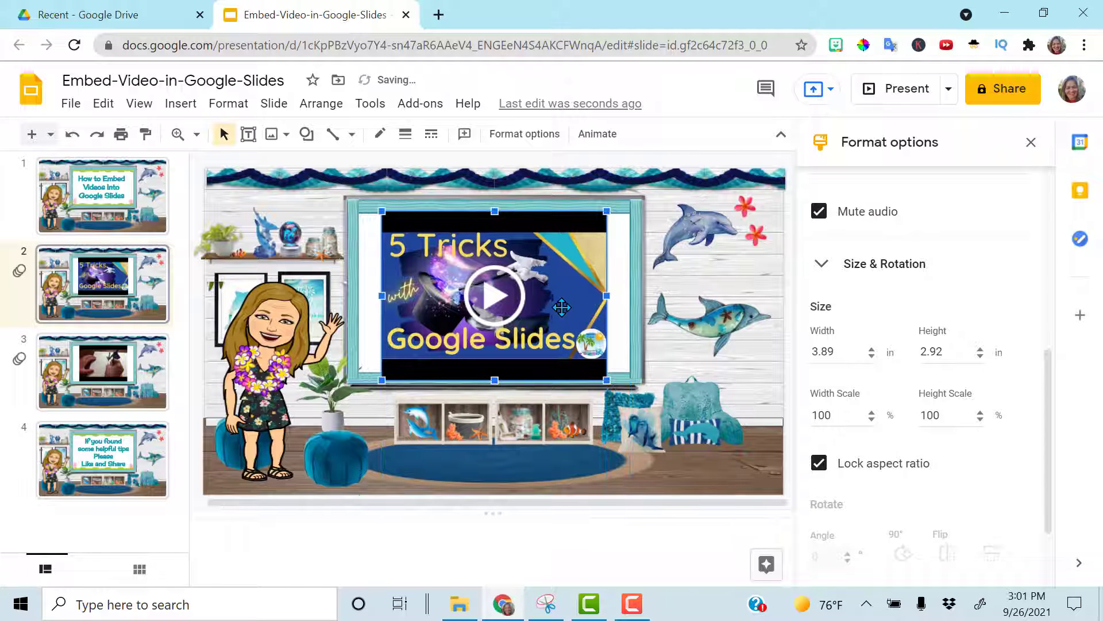
Step: Present from the title slide, pause slide 2's muted video at 0:16, then exit to slide 3
click(115, 210)
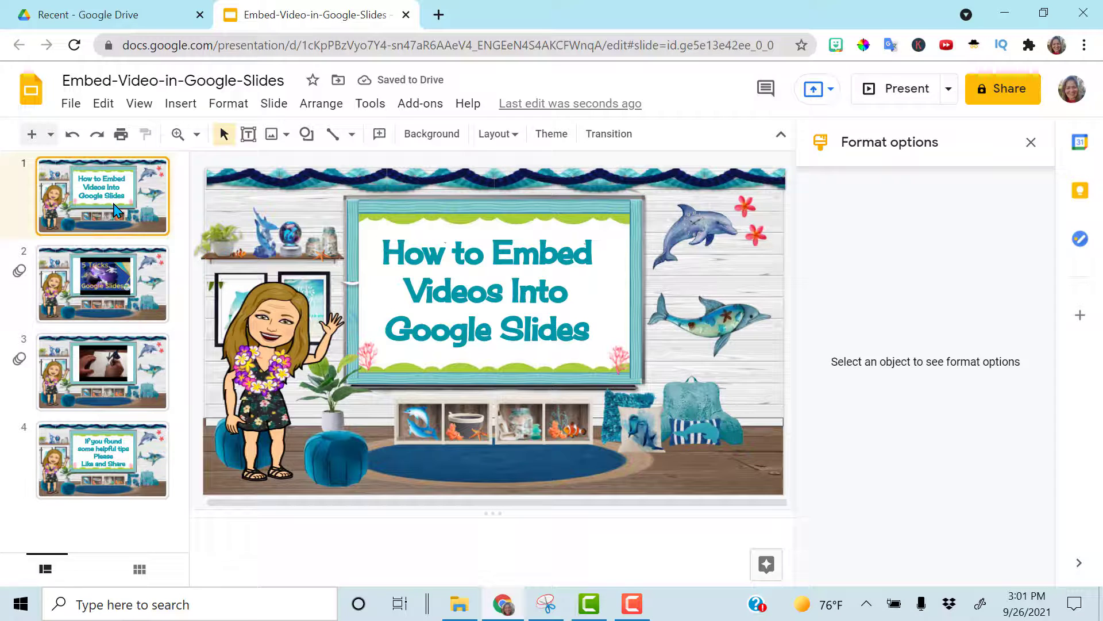
click(910, 95)
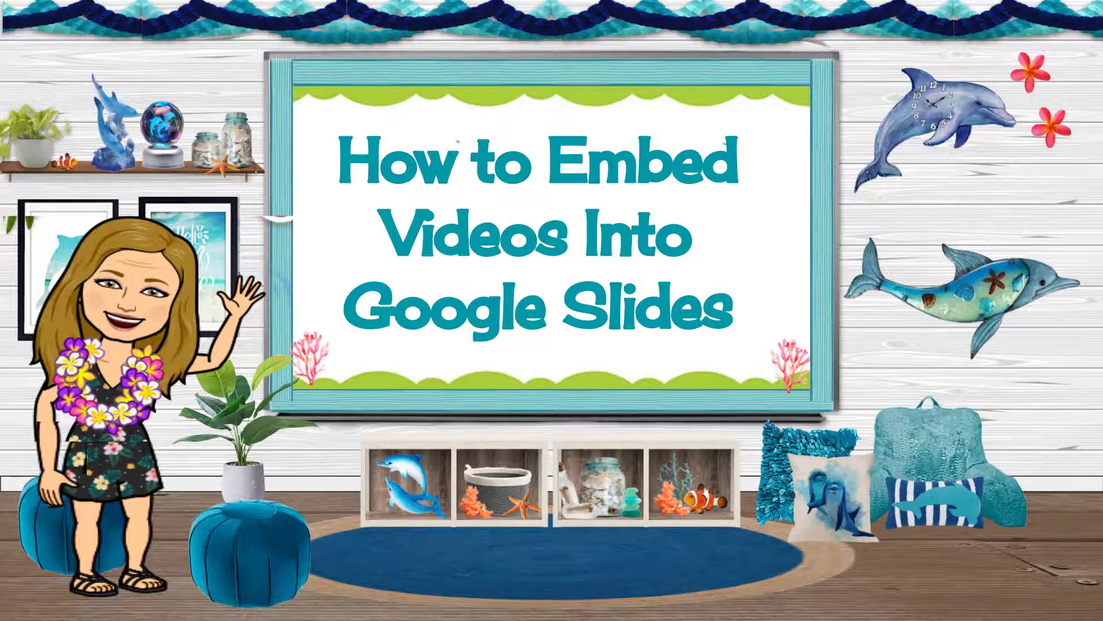
click(728, 147)
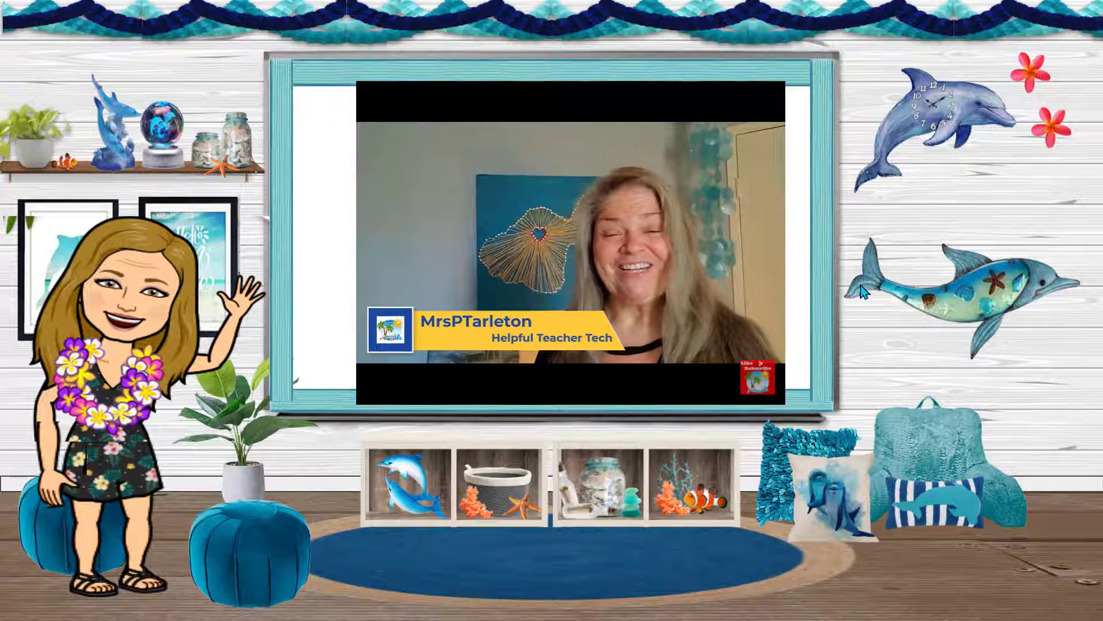
mouse_move(428, 390)
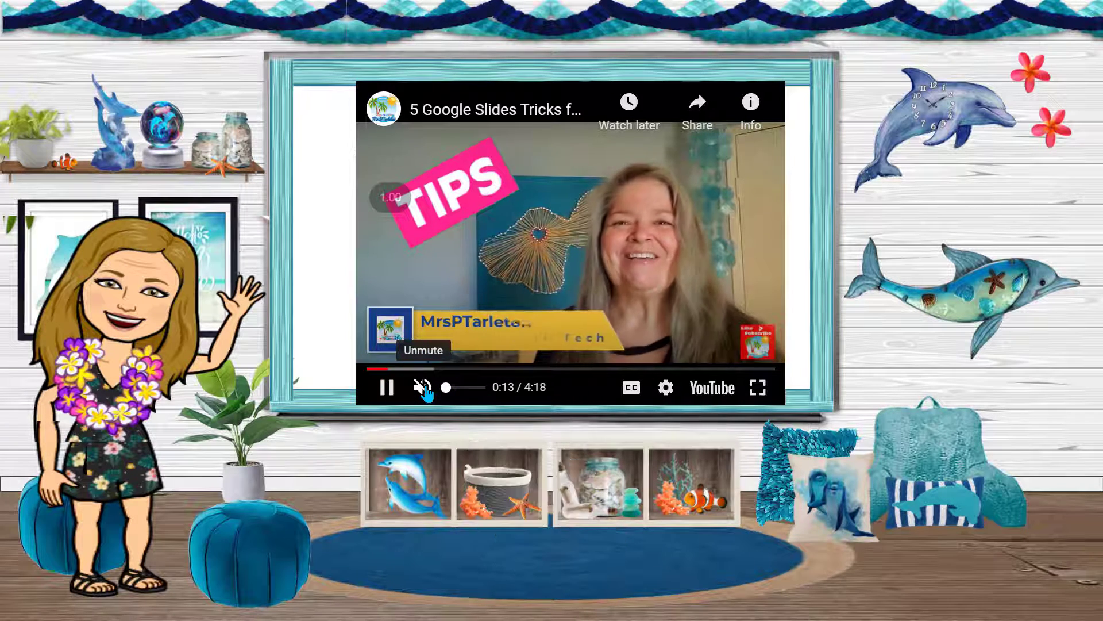
click(385, 393)
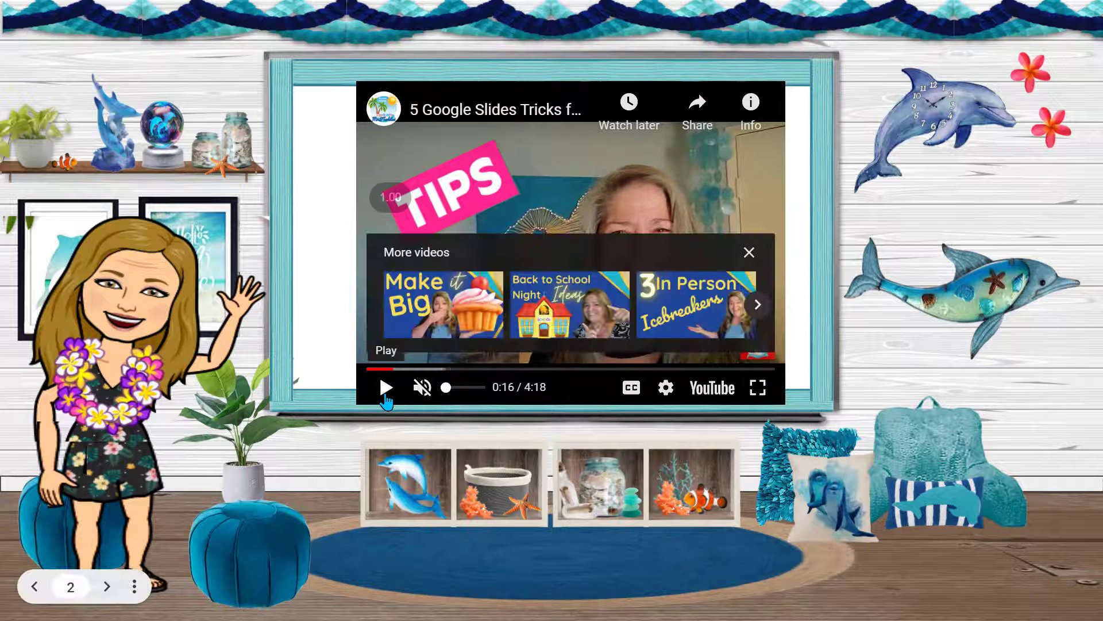
key(Escape)
click(160, 375)
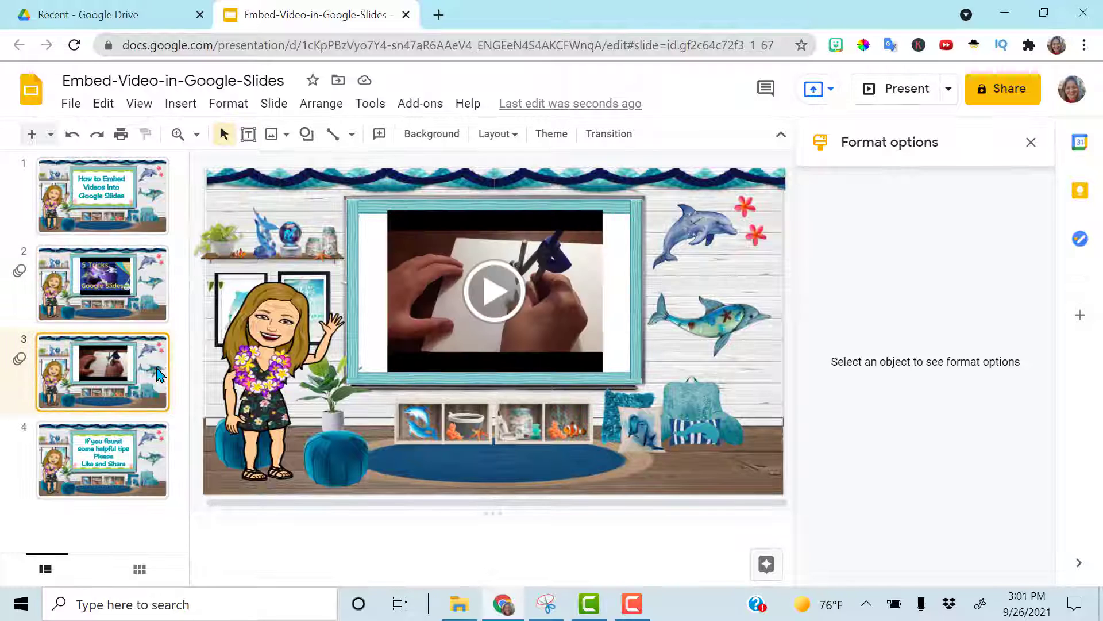
Step: Change slide 3's compass video from Play (automatically) to Play (on click)
click(494, 345)
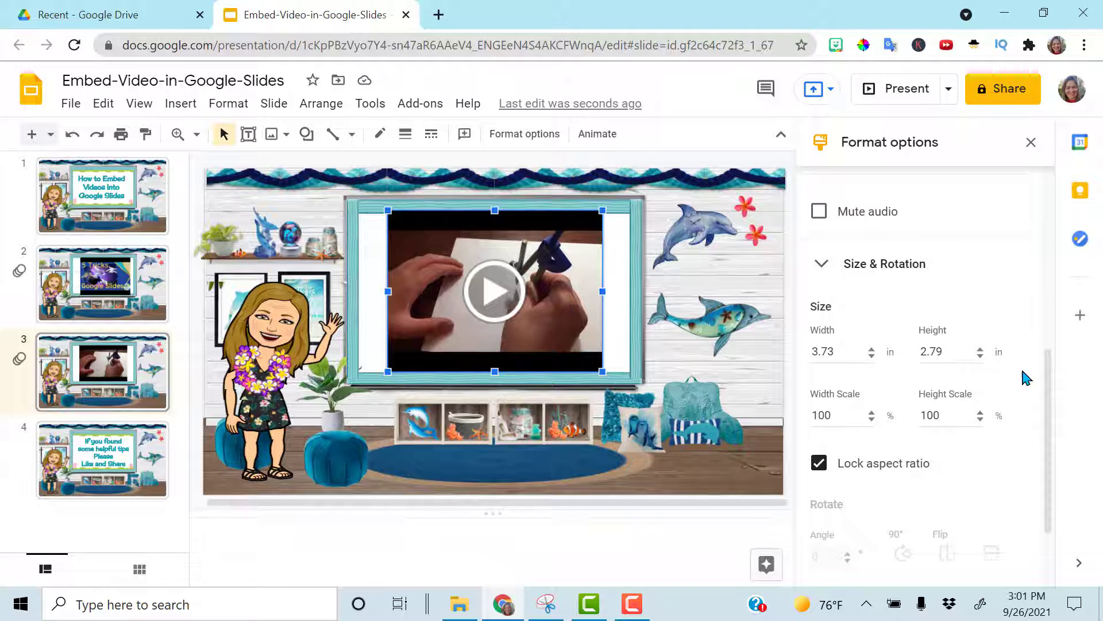
drag(1049, 367, 1050, 210)
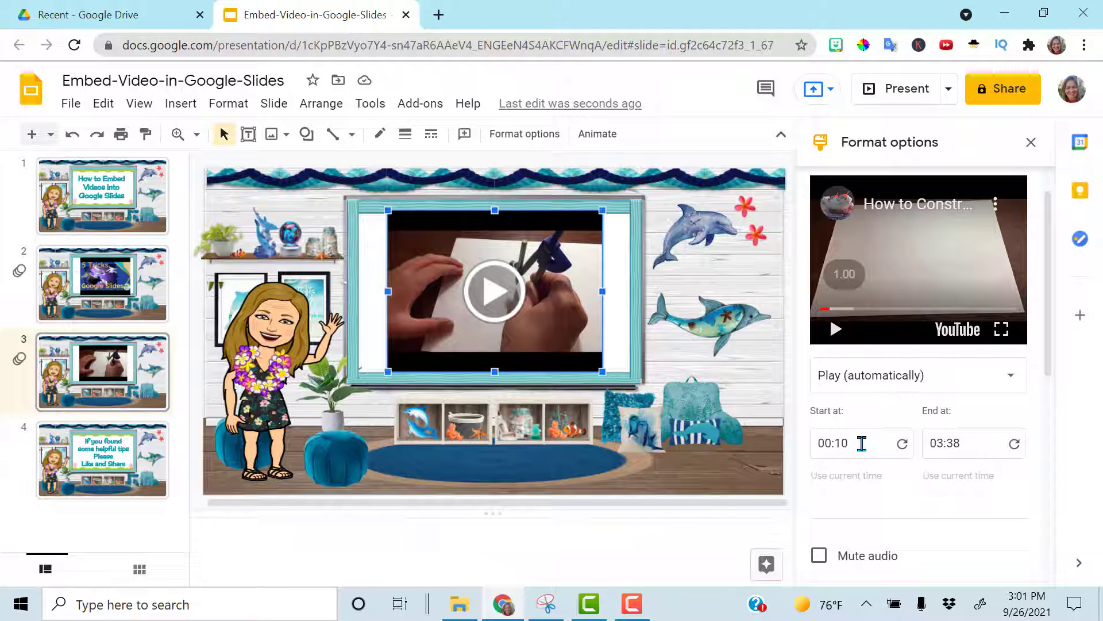
click(1007, 377)
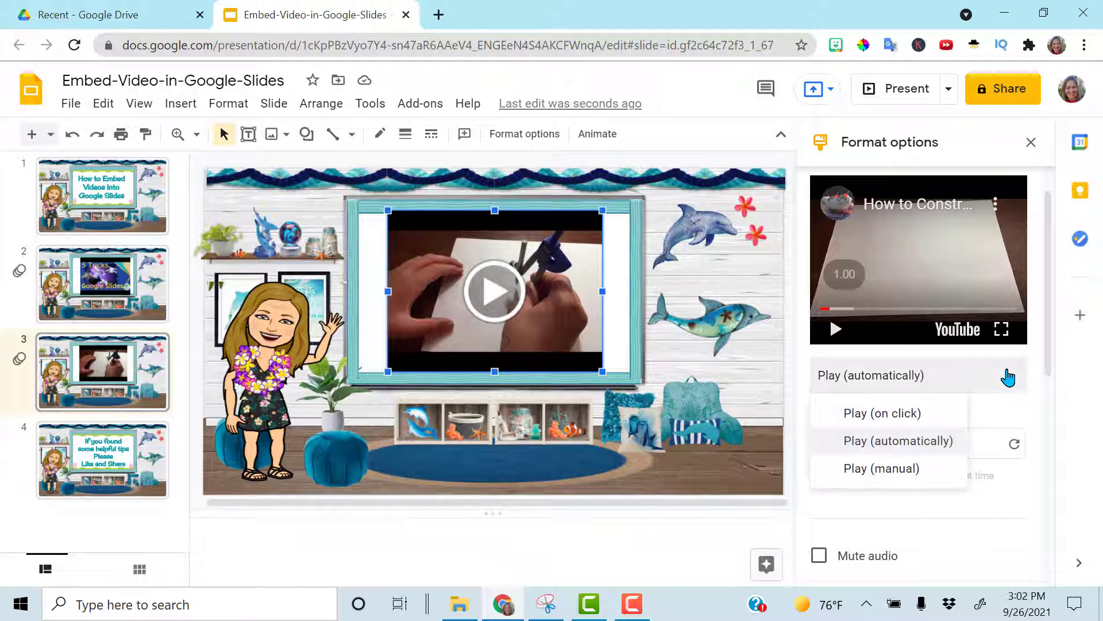
click(949, 426)
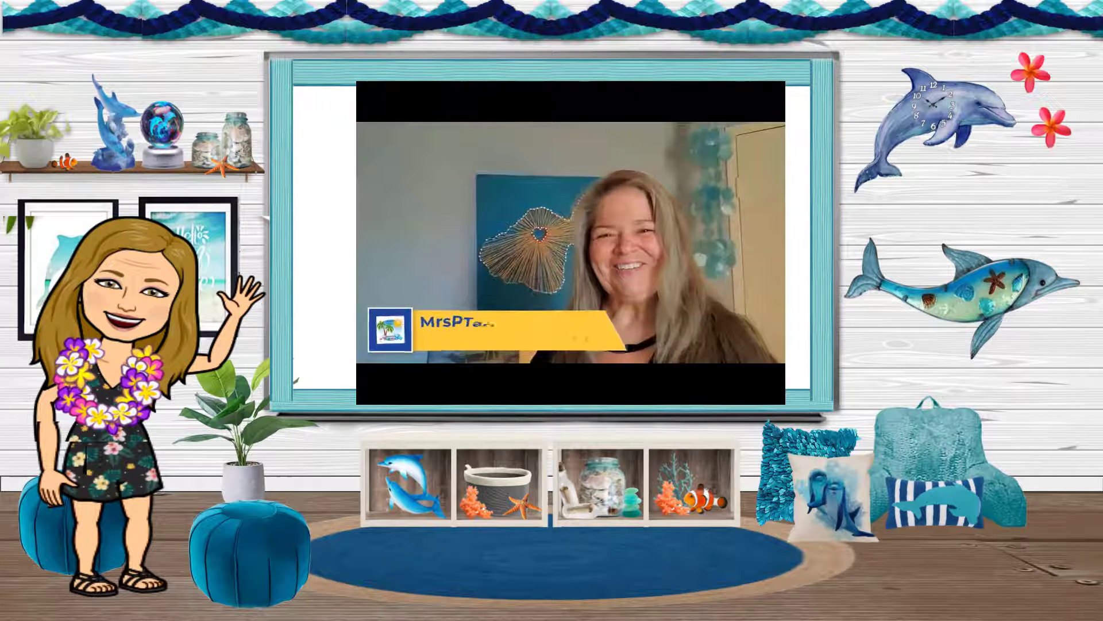
Step: Advance the slideshow and start the compass video playing with a click
key(Right)
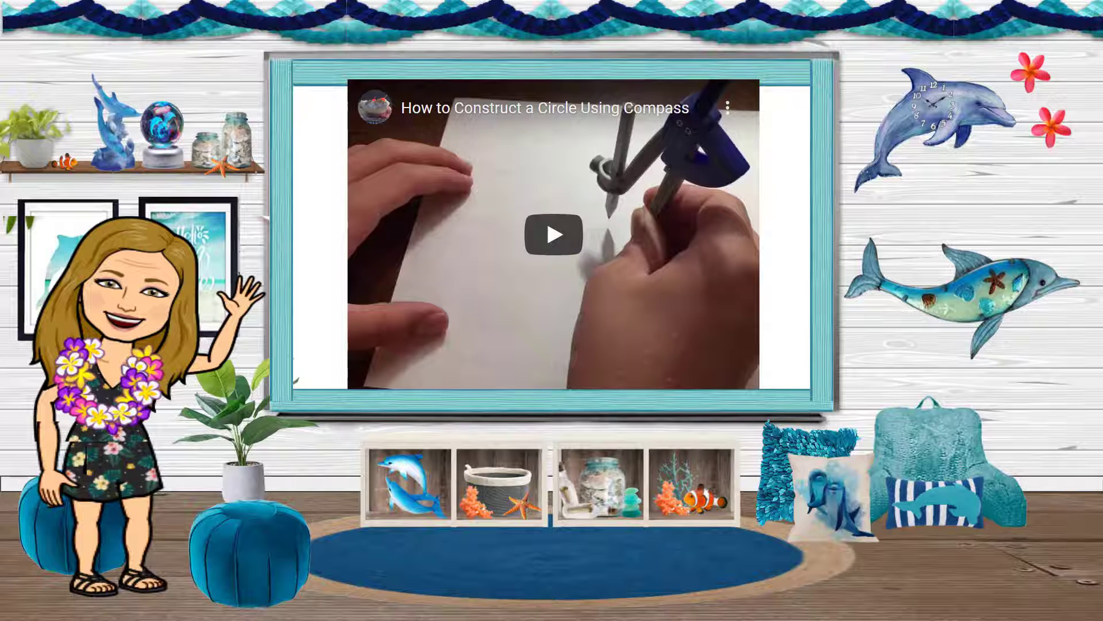
click(553, 234)
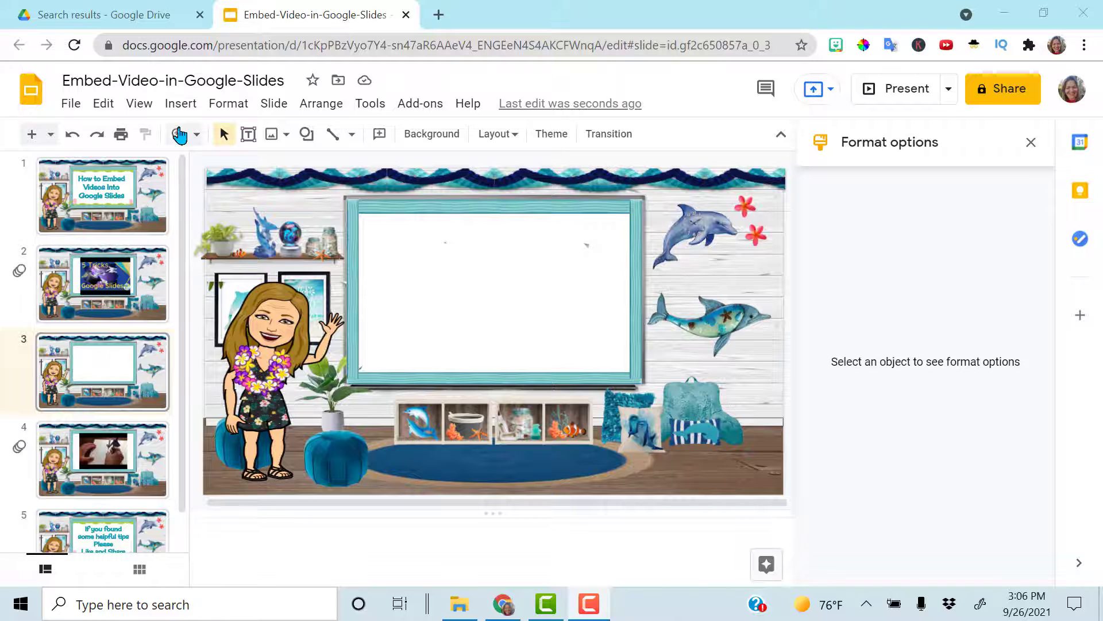
Step: Insert Flyboarding I Did It.mp4 from Google Drive onto slide 3, found by searching 'fly'
click(182, 106)
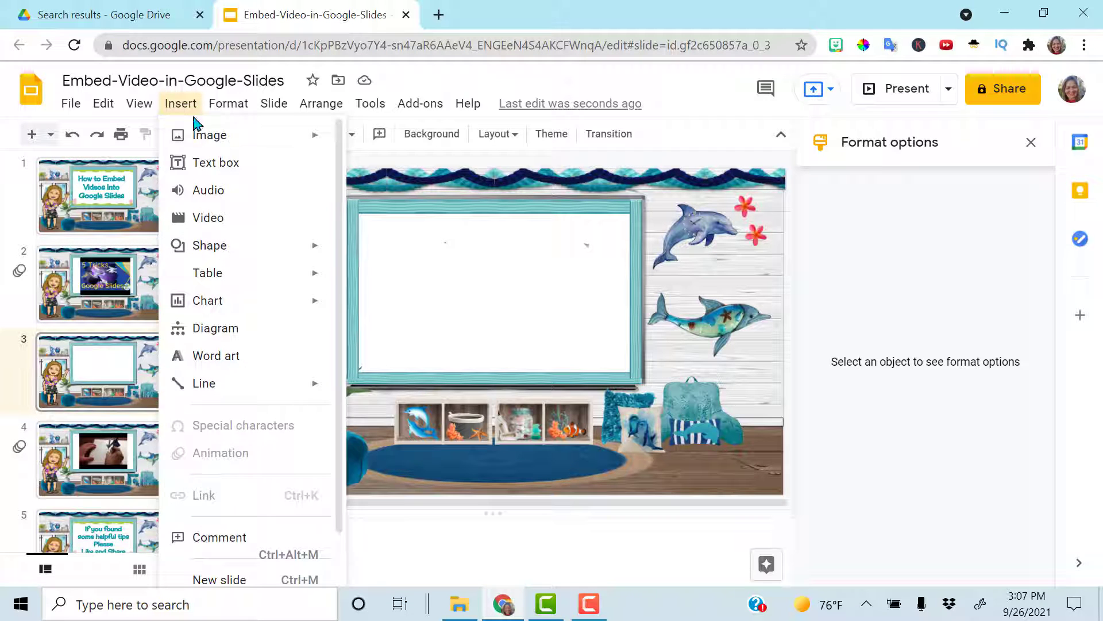
click(216, 221)
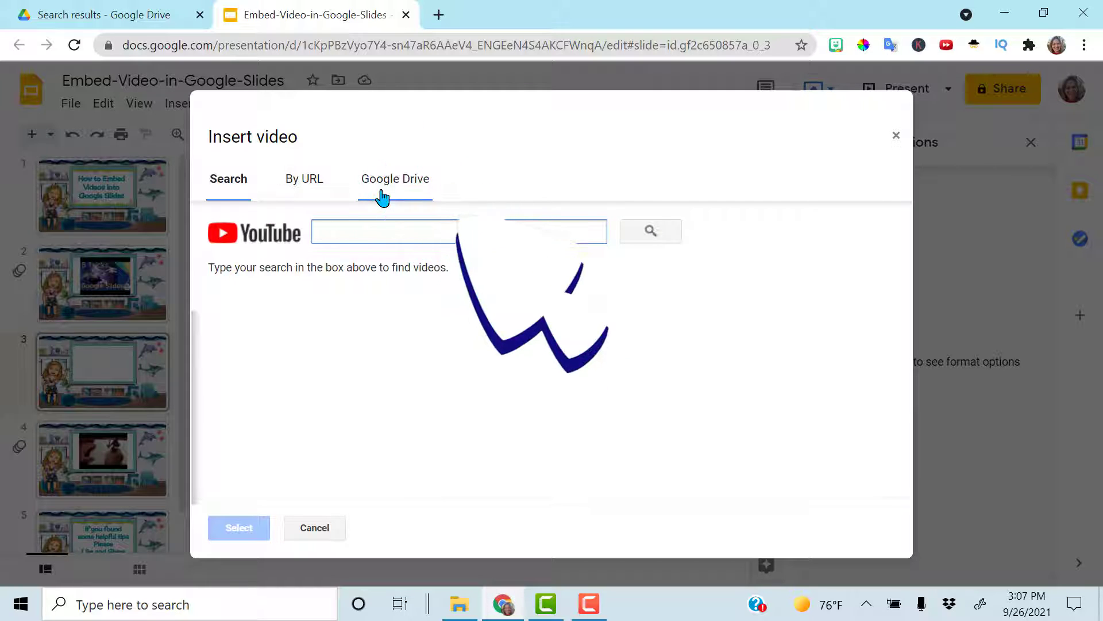
click(382, 197)
click(424, 239)
text(fly)
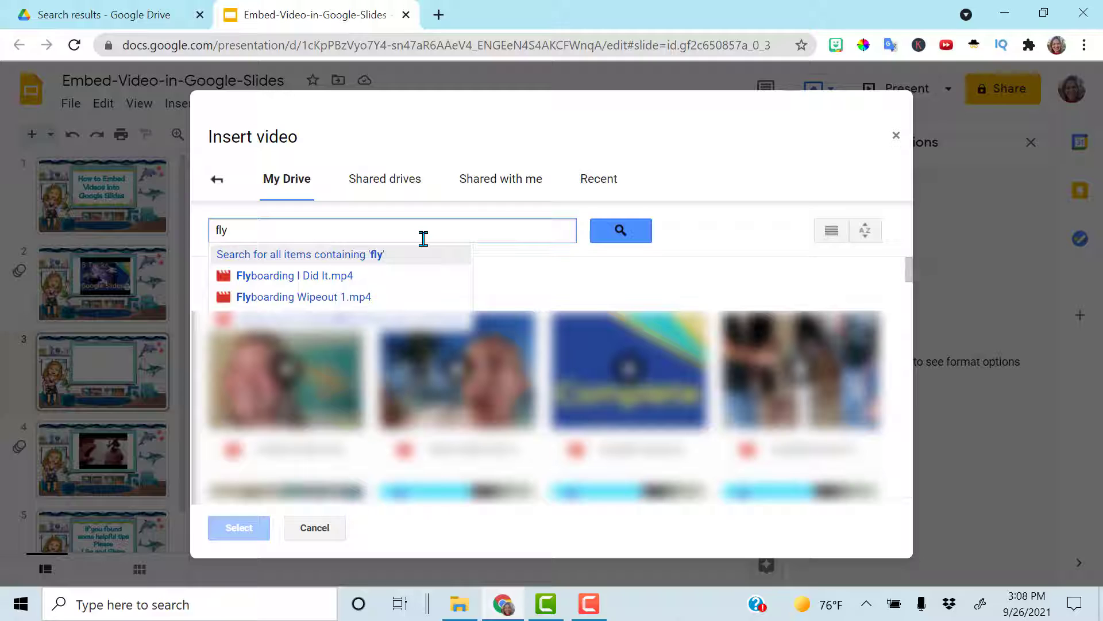
click(353, 282)
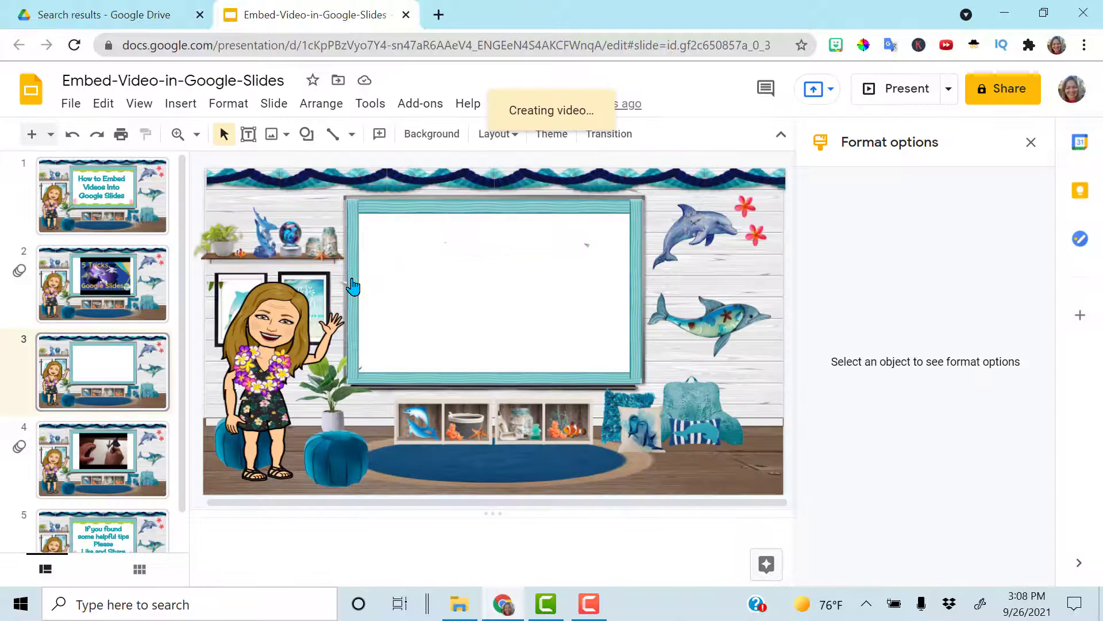
Step: Set the Flyboarding video to Play (automatically), test it in the slideshow, and return to editing
scroll(1050, 302, down, 1)
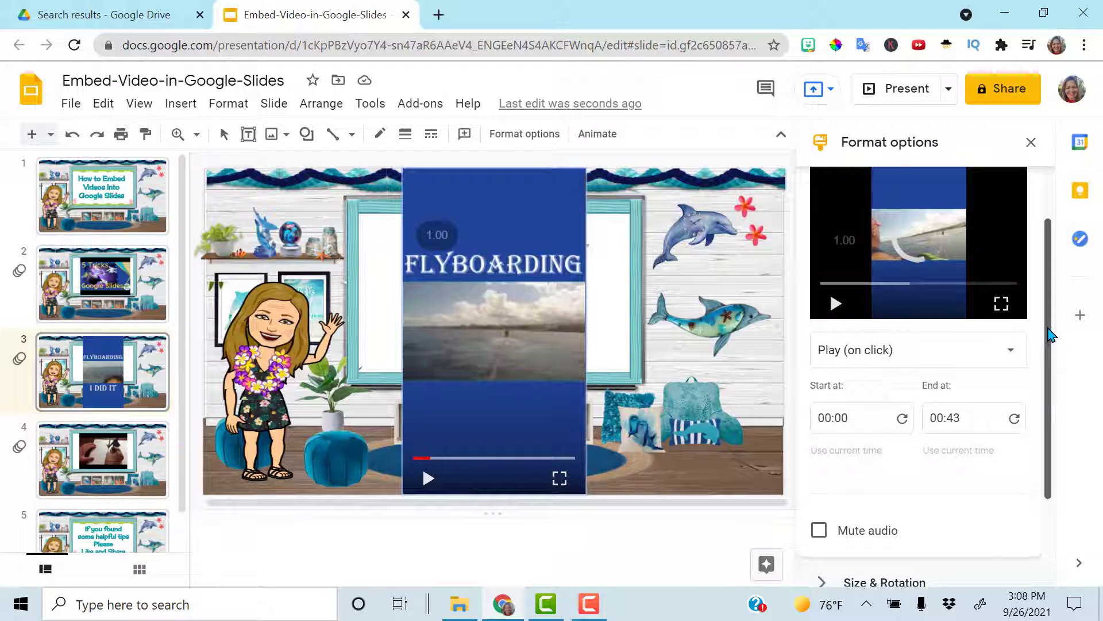
click(1009, 355)
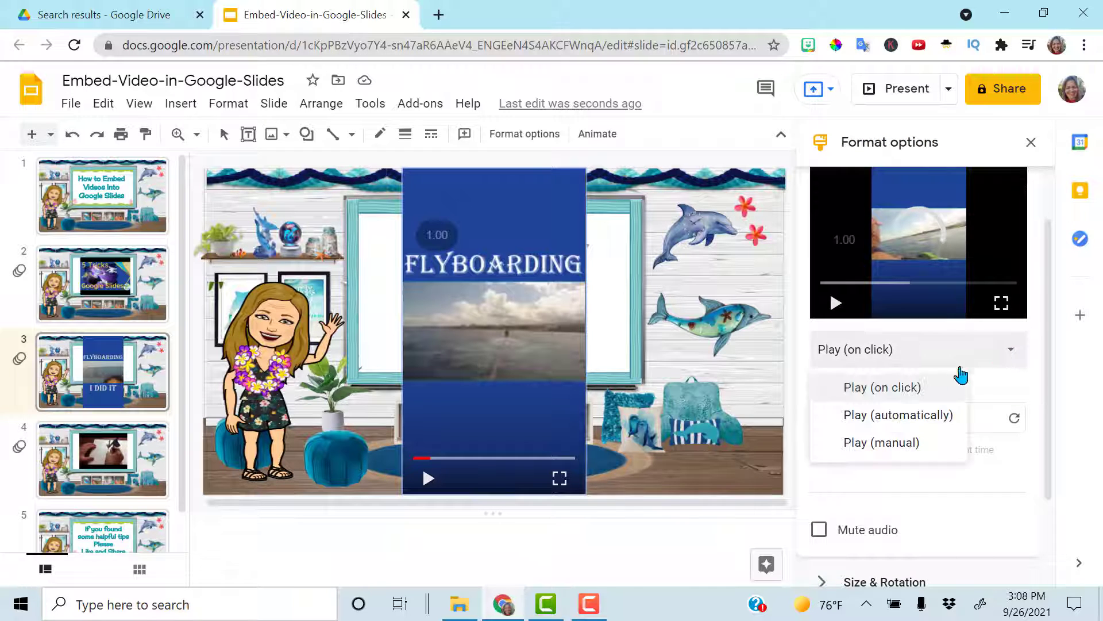
click(954, 414)
click(1012, 352)
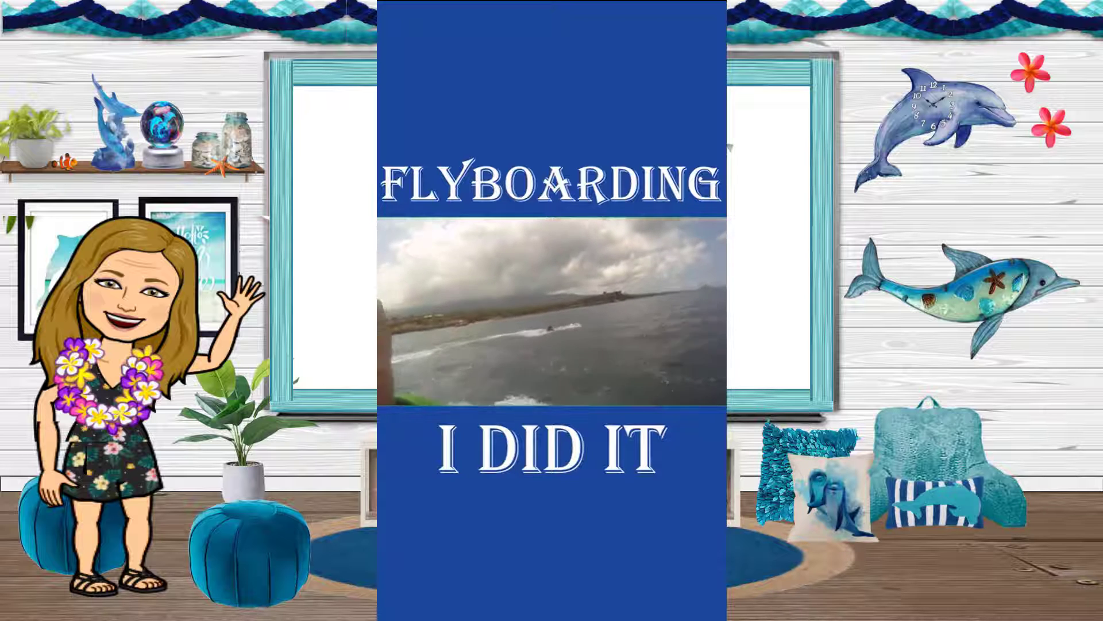
key(Escape)
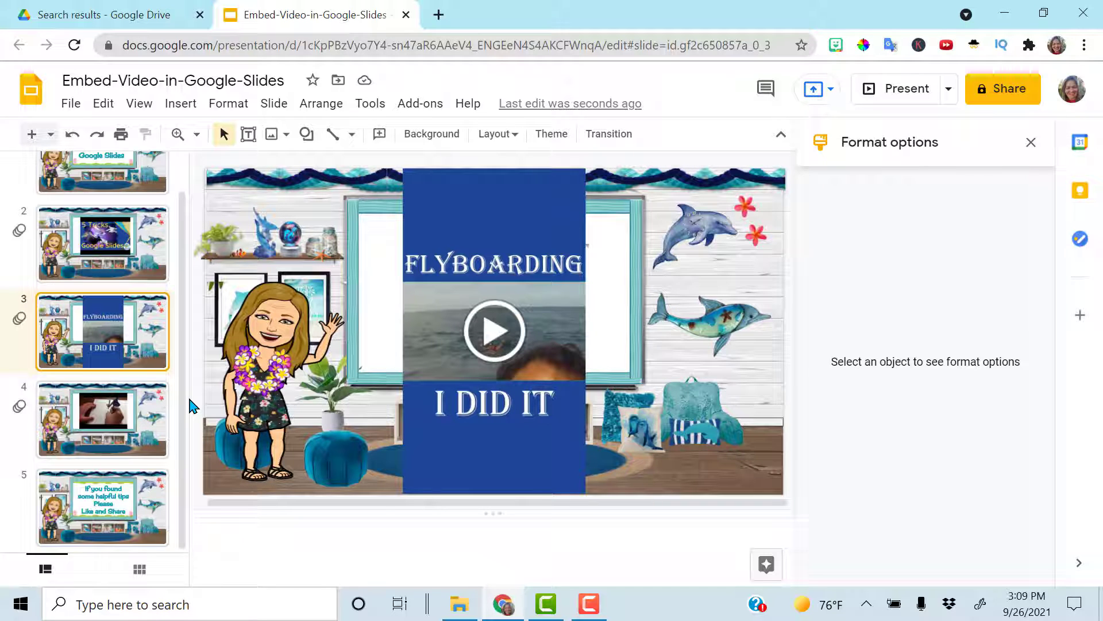
Step: Review slide 4's compass video settings (on click, 00:10–03:38), then present from slide 4
click(158, 413)
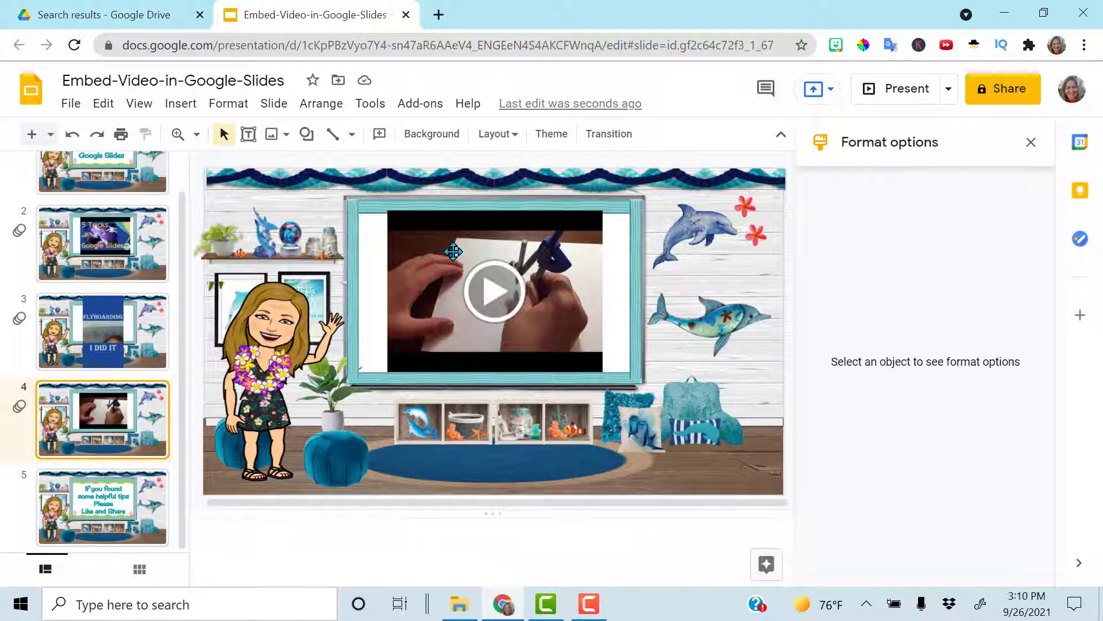
click(562, 284)
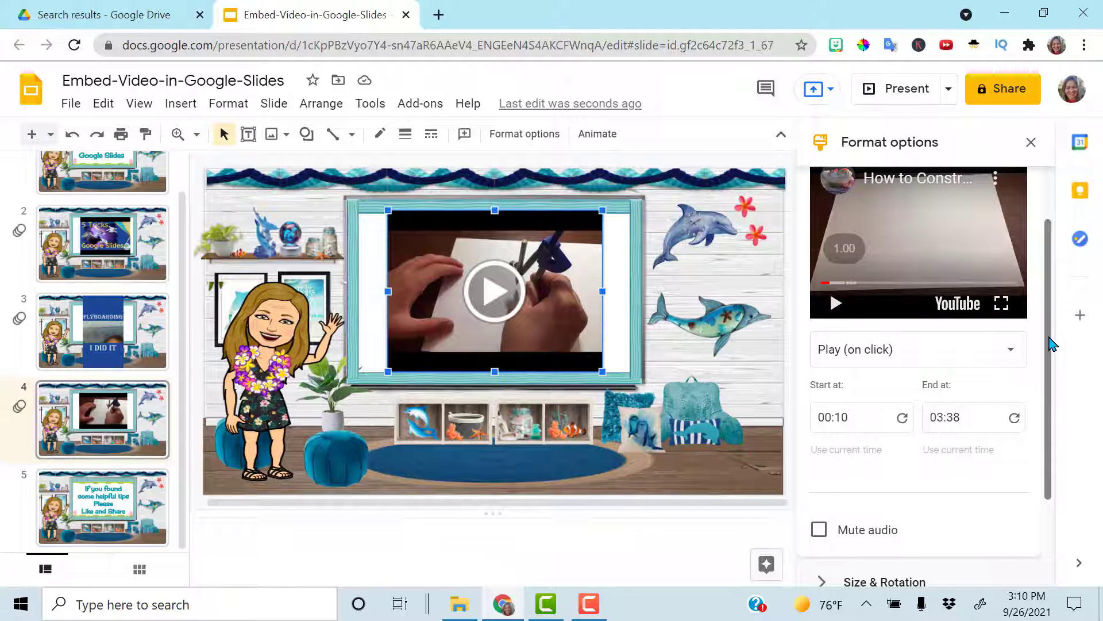
scroll(1046, 359, down, 2)
drag(1046, 414, 1046, 416)
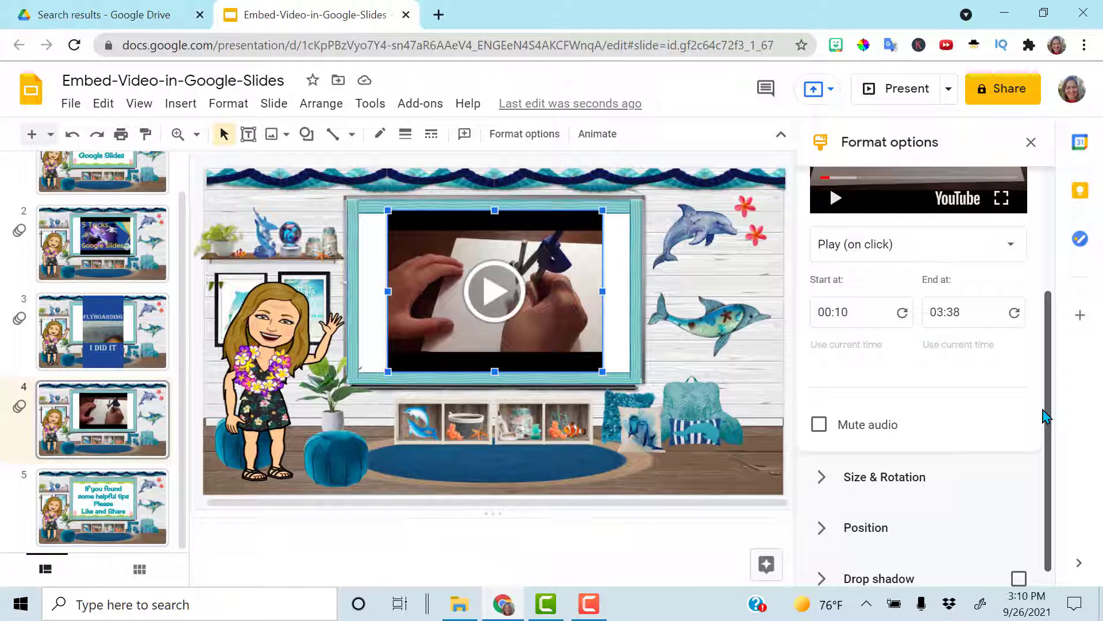
drag(1046, 414, 1042, 328)
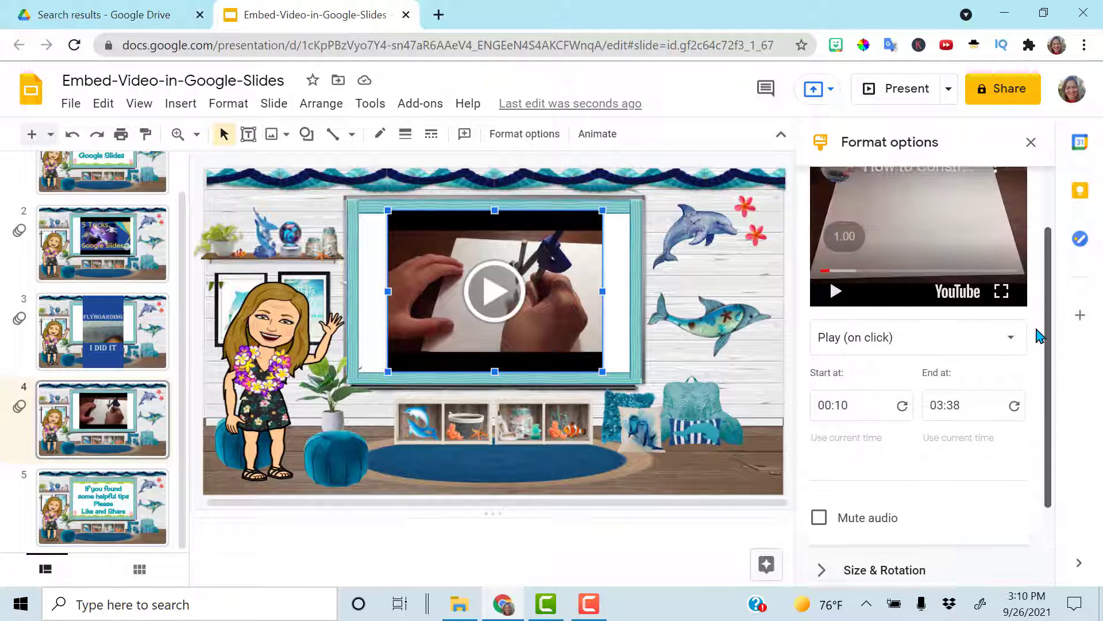
click(898, 91)
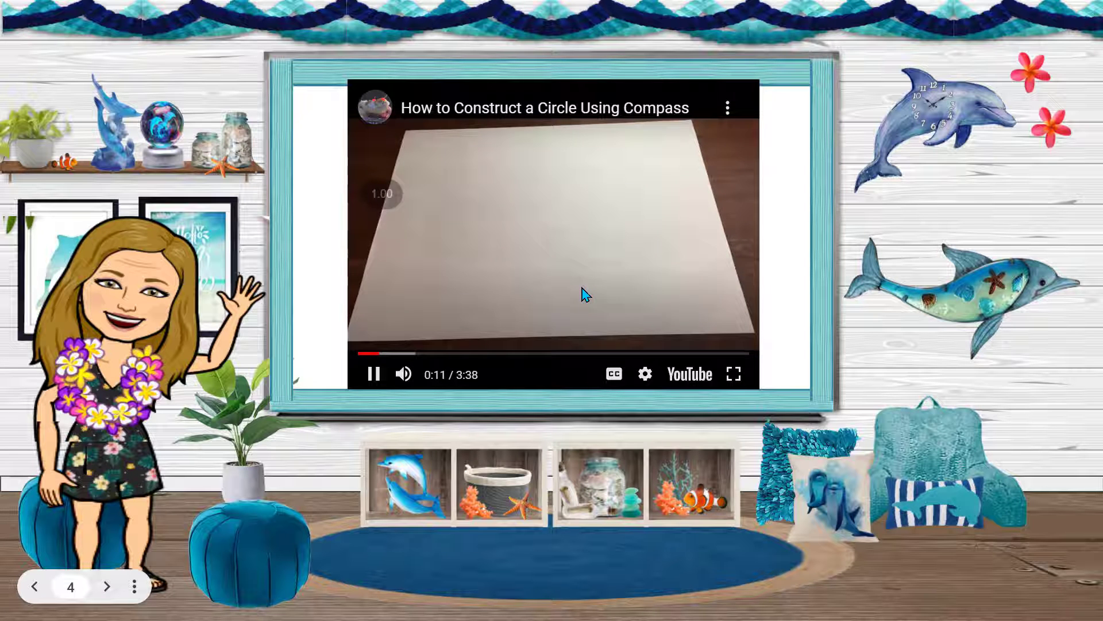
Step: Turn on Loop for the compass video and skip ahead to 3:35 to test the trimmed end
right_click(585, 294)
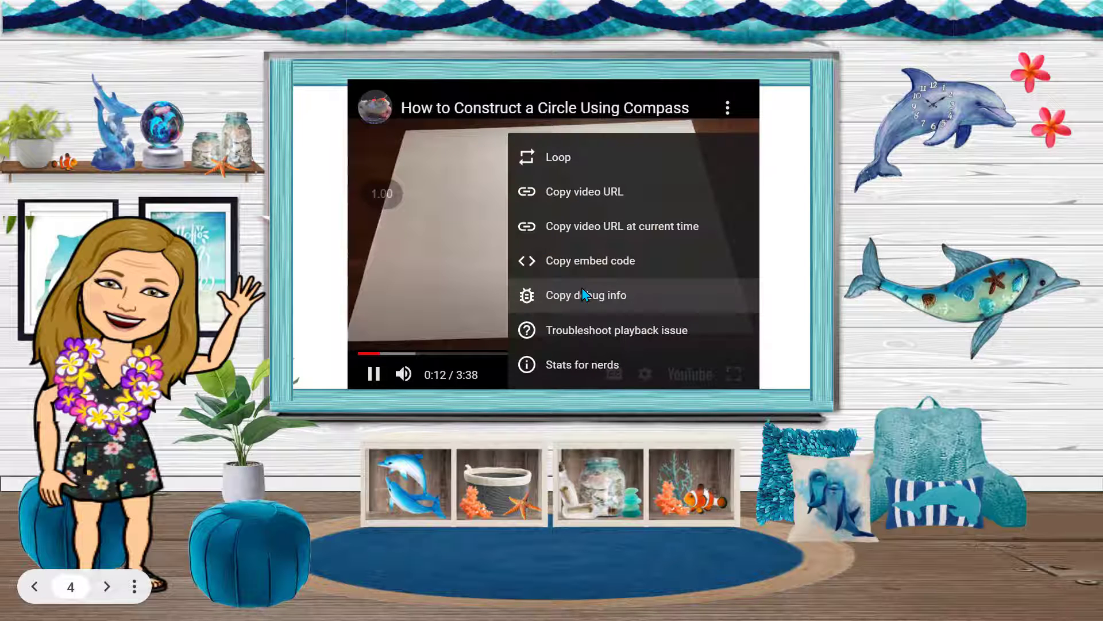
click(559, 159)
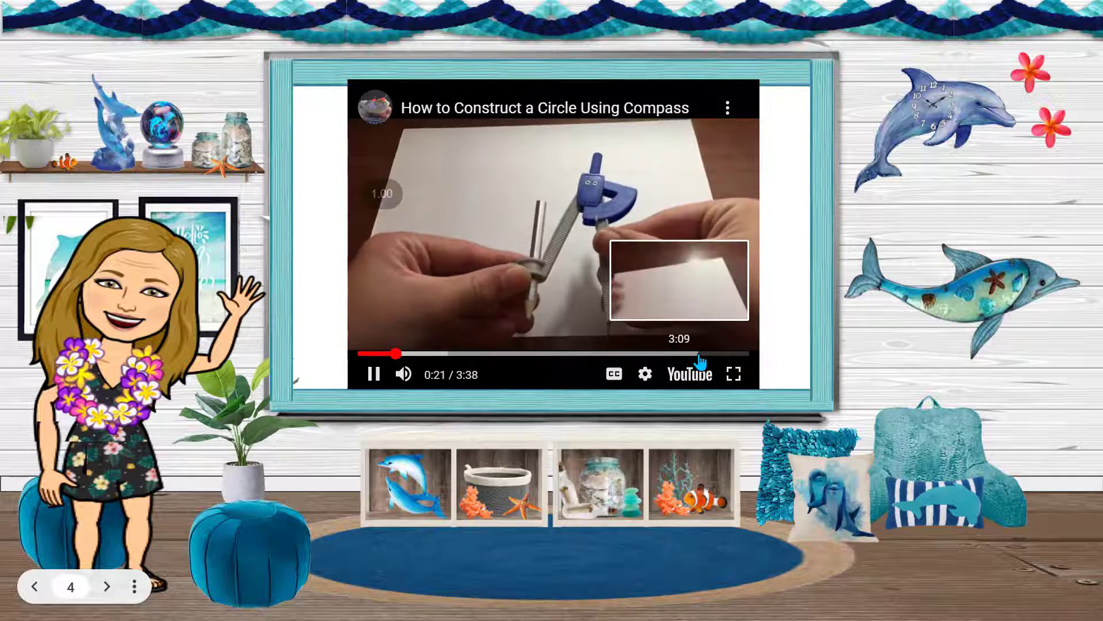
click(698, 354)
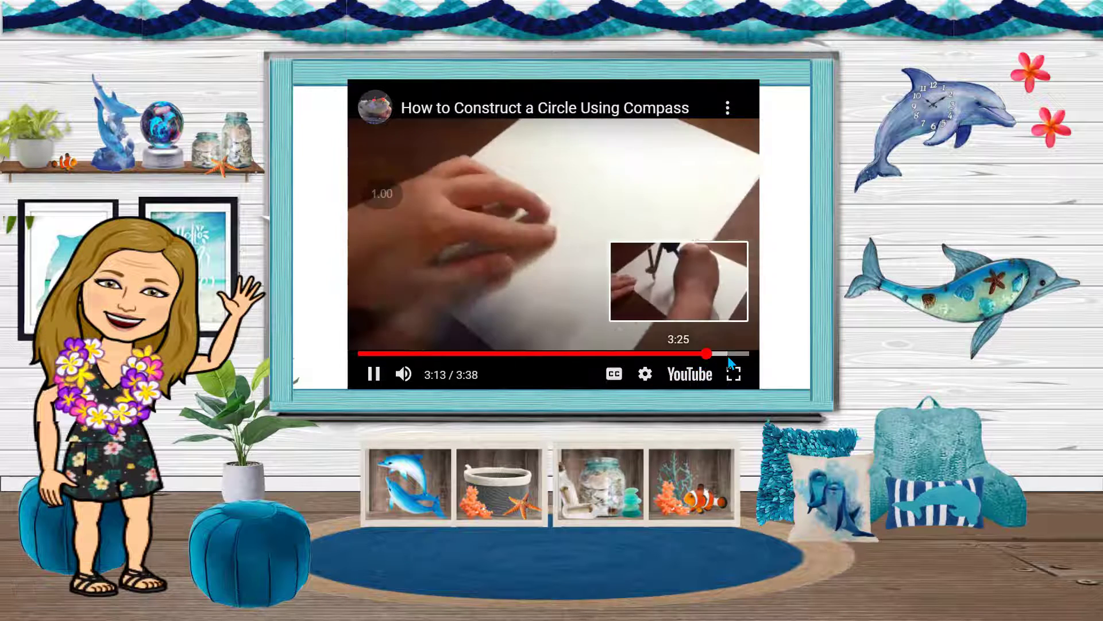
click(726, 353)
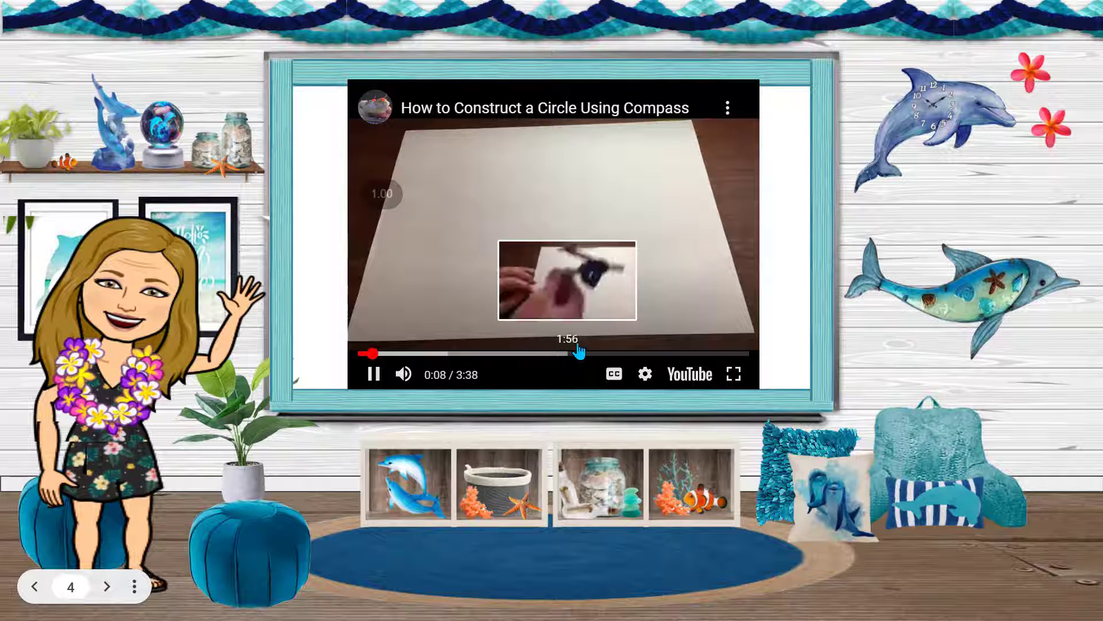
click(745, 355)
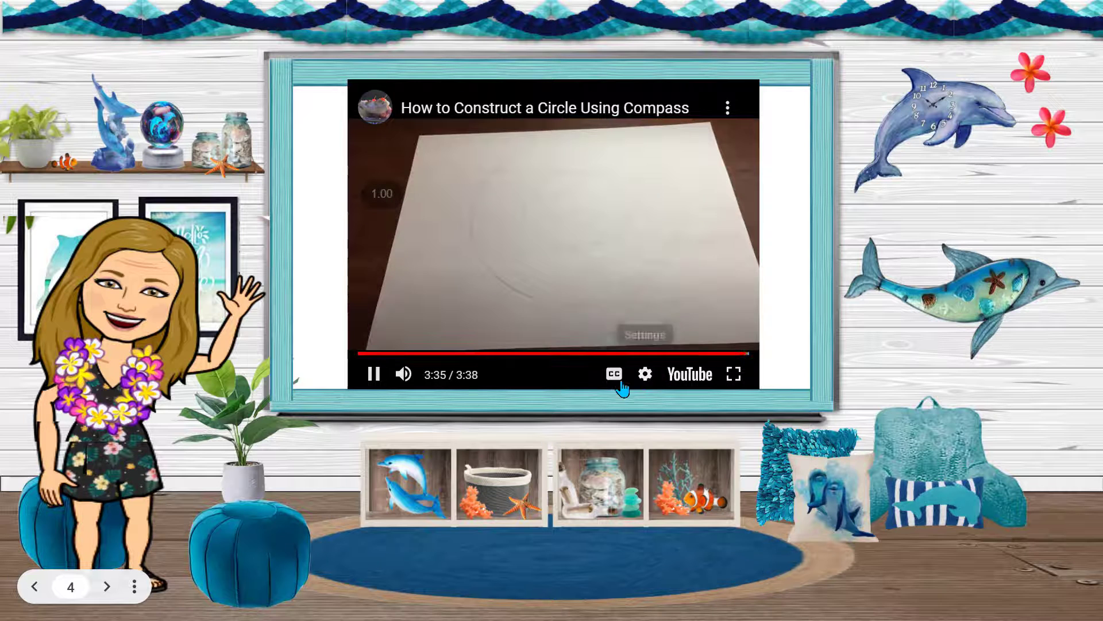